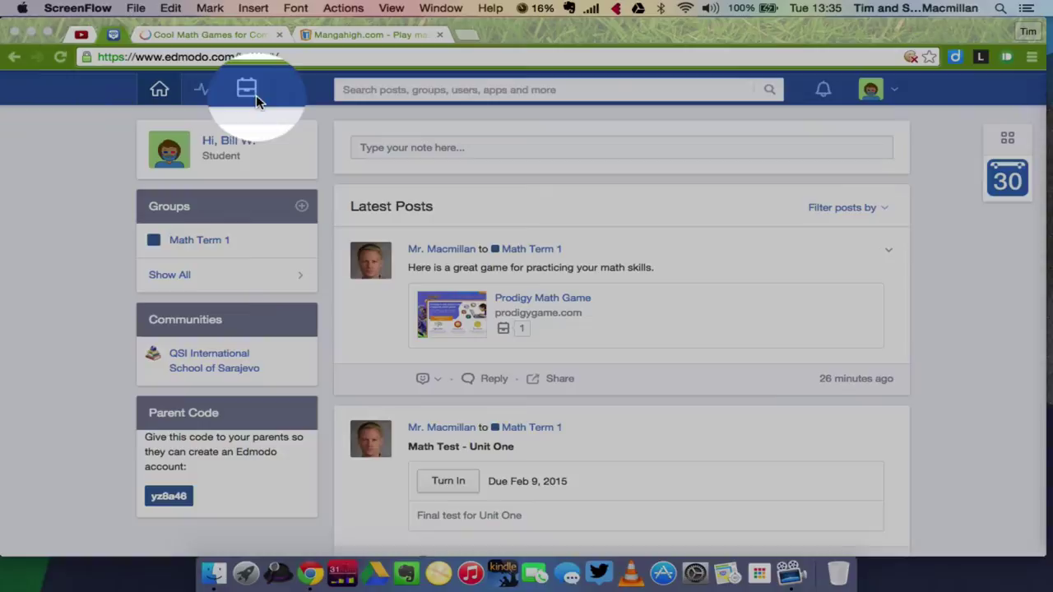
# Step: Open the Backpack and look through its item filter and view options
pyautogui.click(249, 96)
pyautogui.click(249, 92)
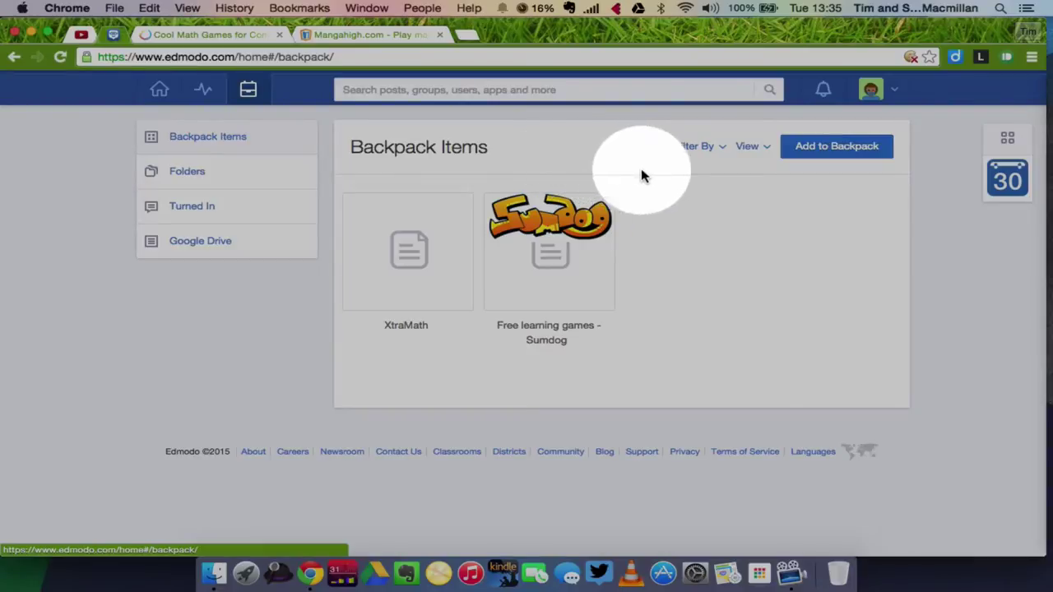
pyautogui.click(719, 153)
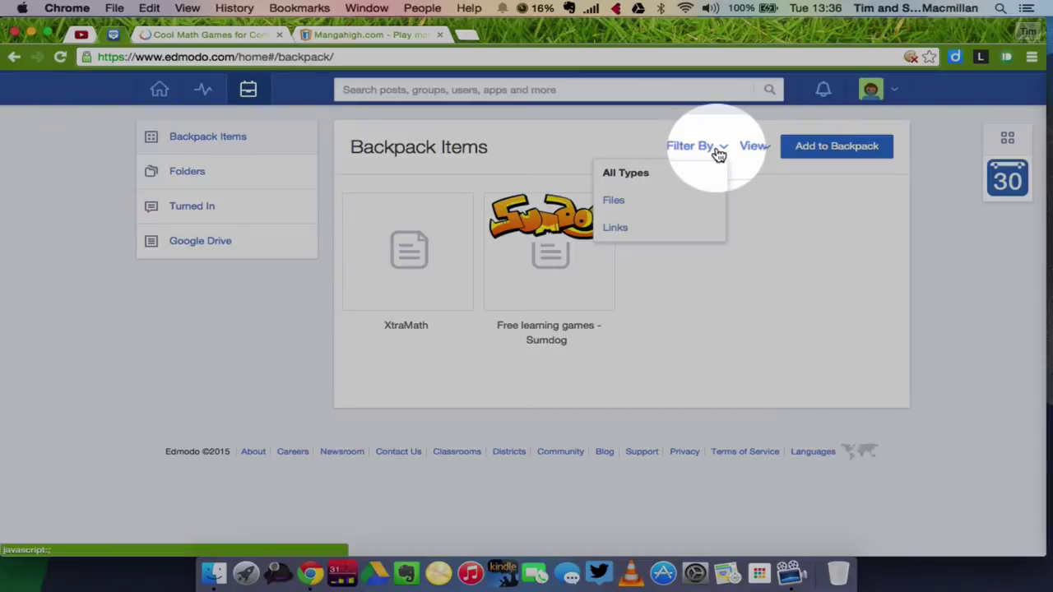
pyautogui.click(755, 154)
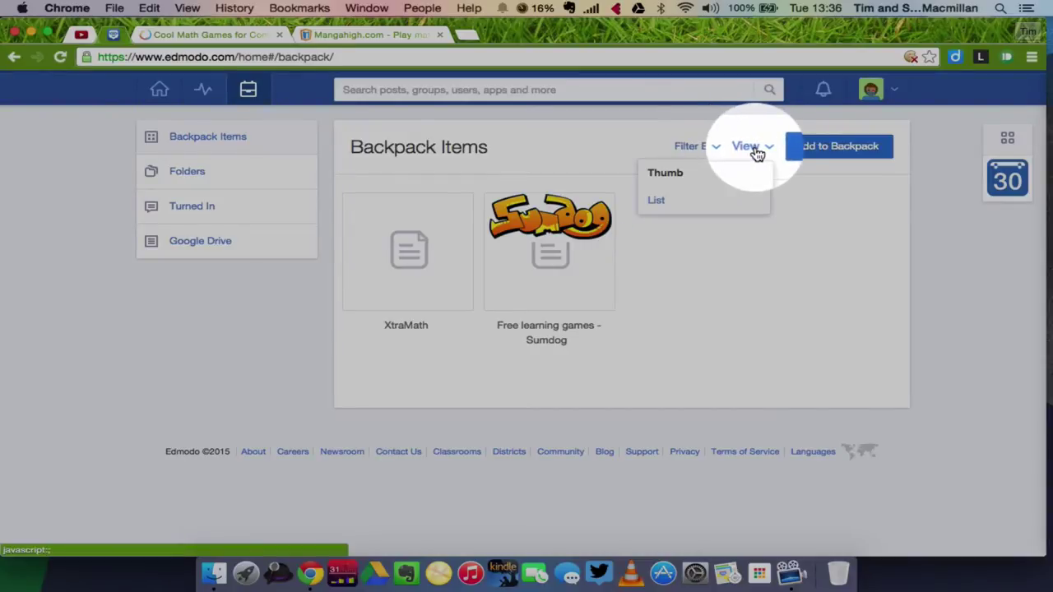
pyautogui.click(811, 208)
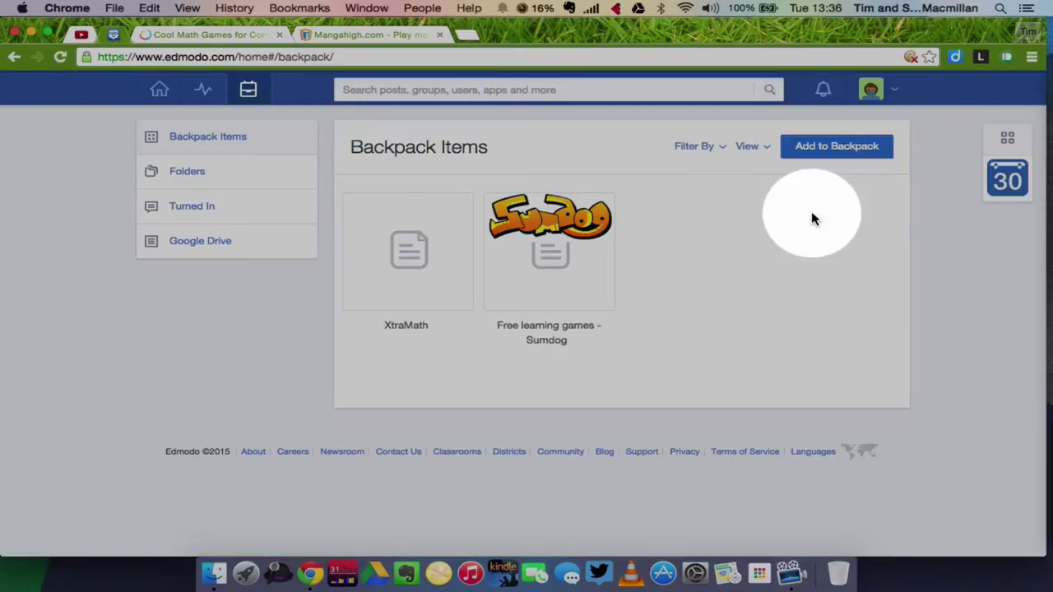
# Step: Start adding a link to the Backpack and copy the web address of the open Mangahigh page
pyautogui.click(829, 155)
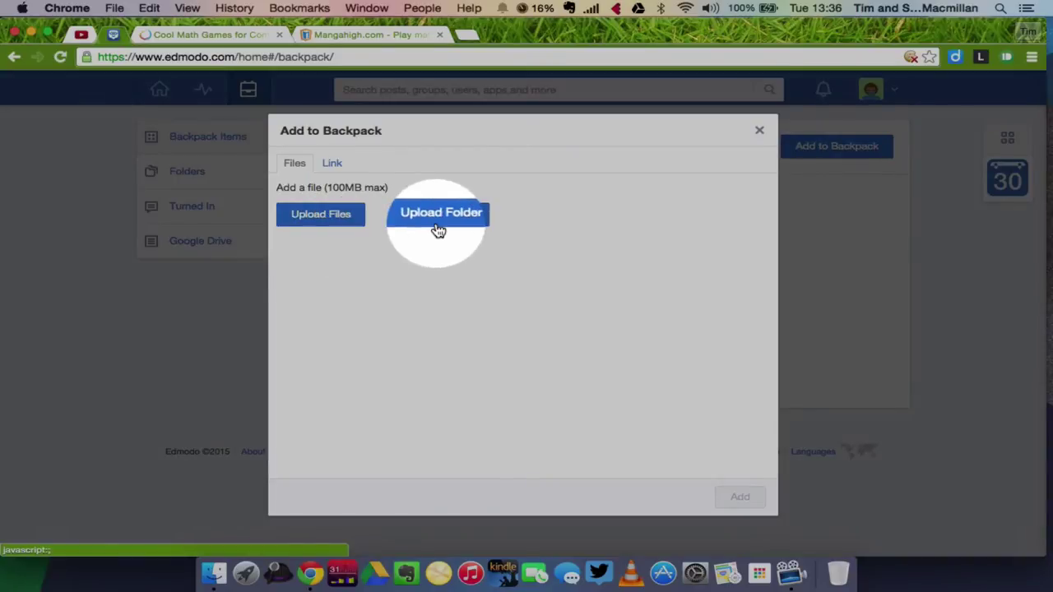
pyautogui.click(331, 163)
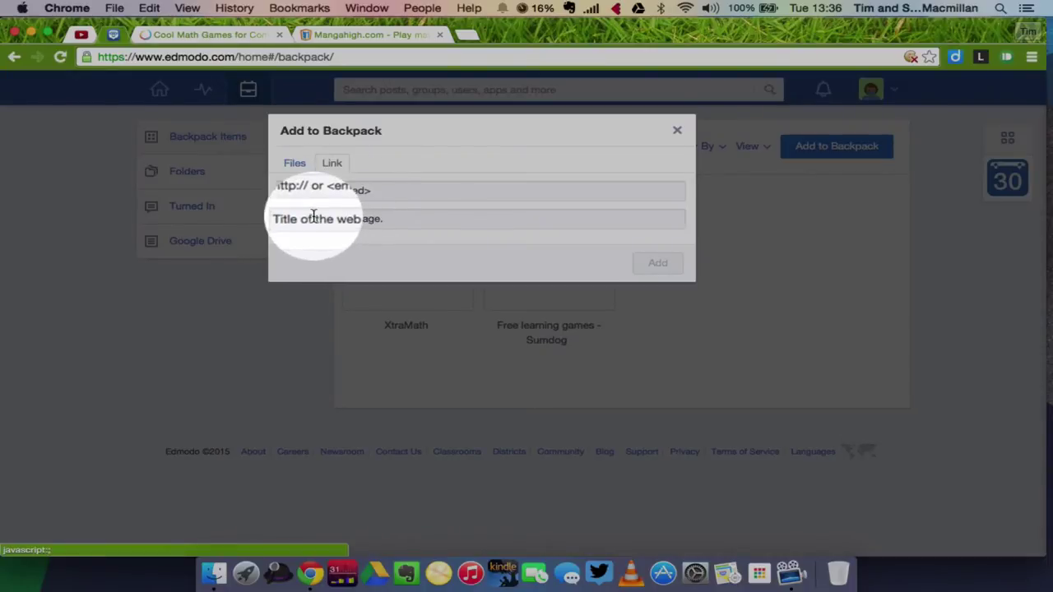
pyautogui.click(366, 41)
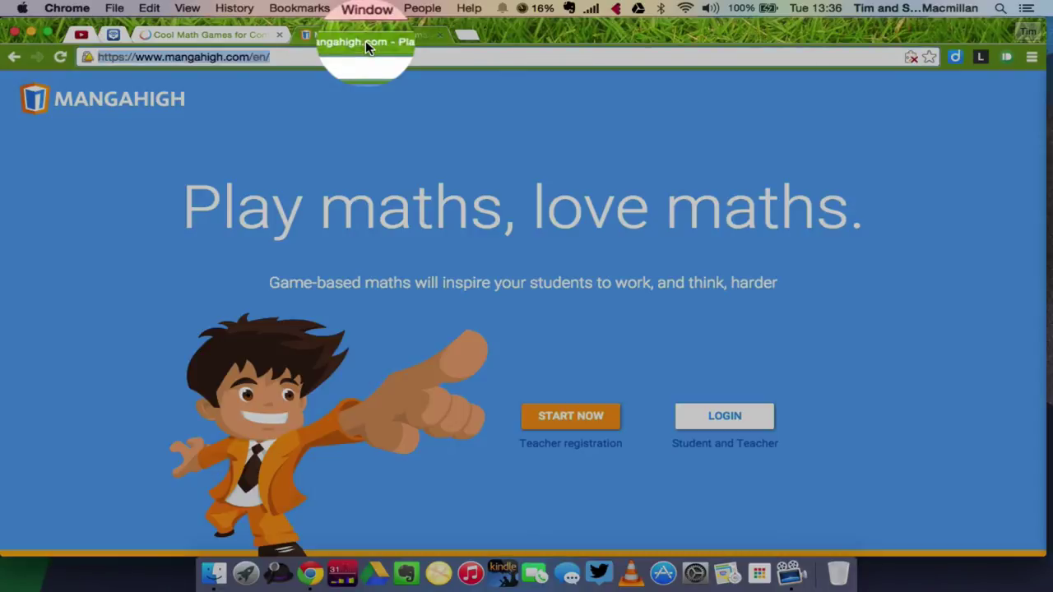
pyautogui.click(263, 58)
pyautogui.press('super+c')
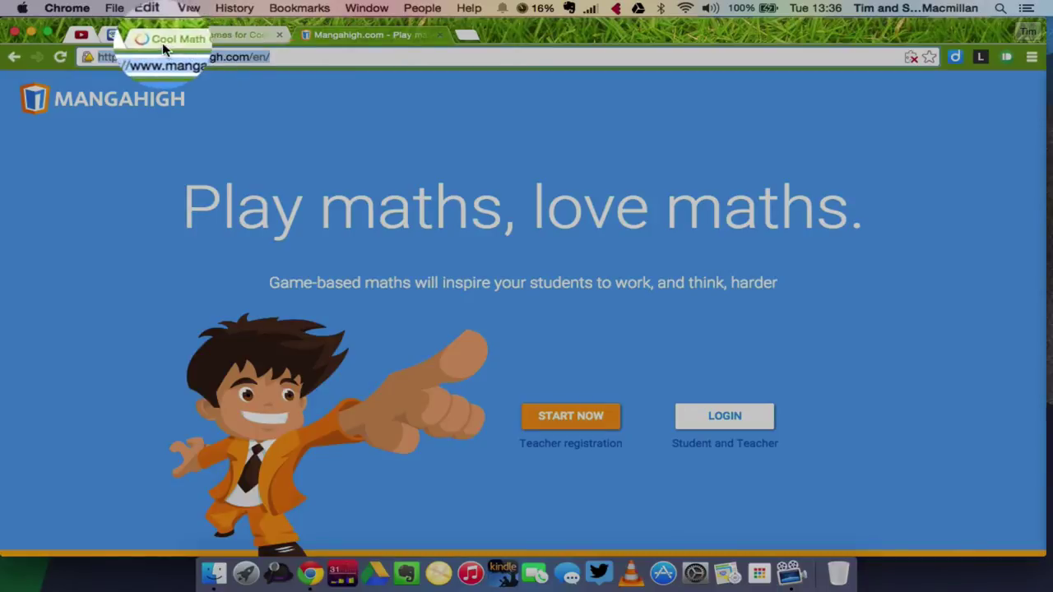
pyautogui.click(113, 43)
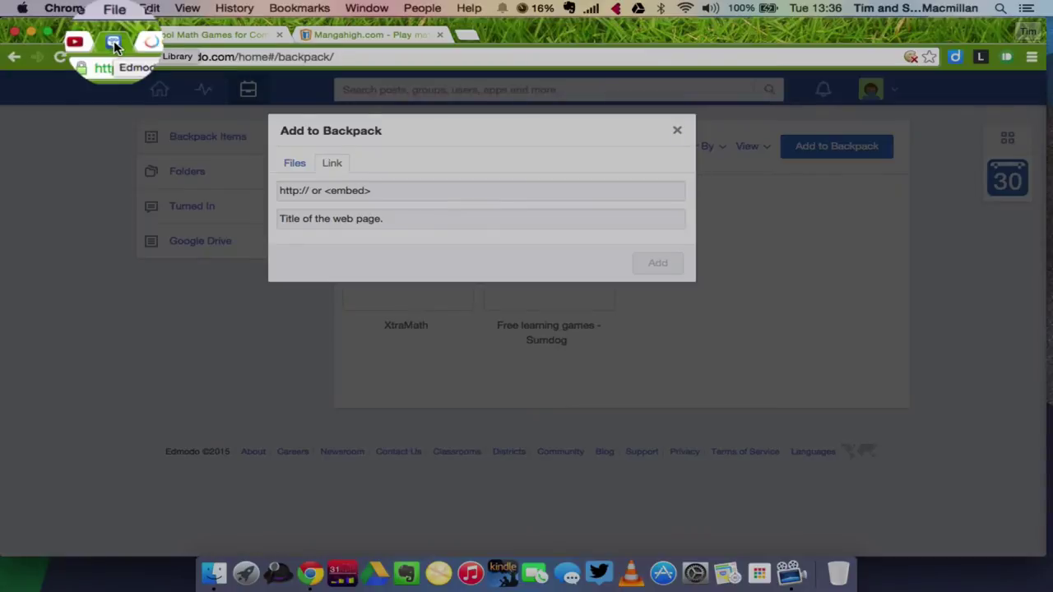
pyautogui.click(359, 190)
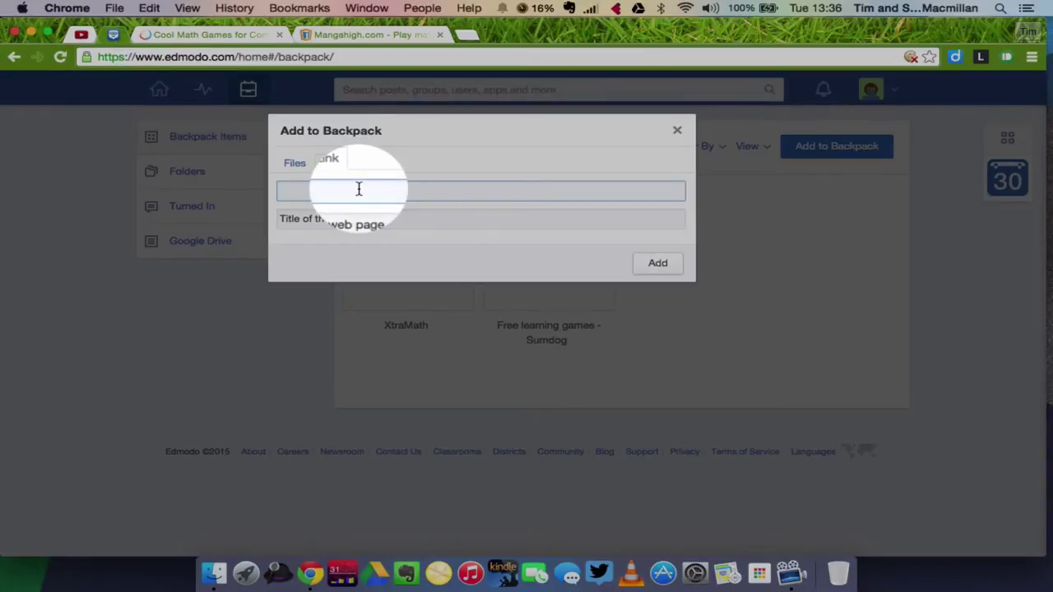
pyautogui.press('super+v')
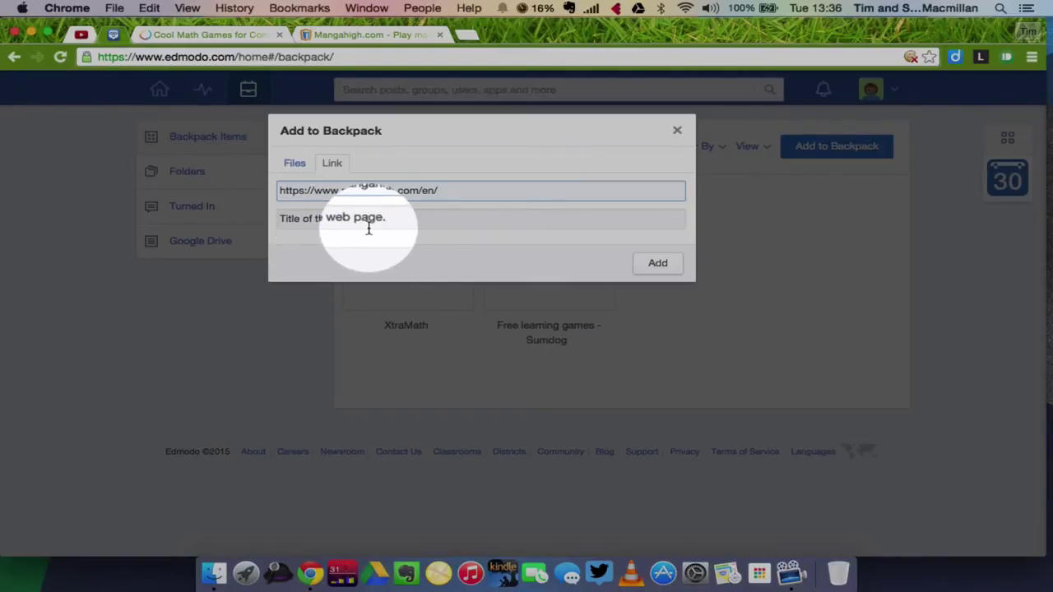
pyautogui.click(482, 169)
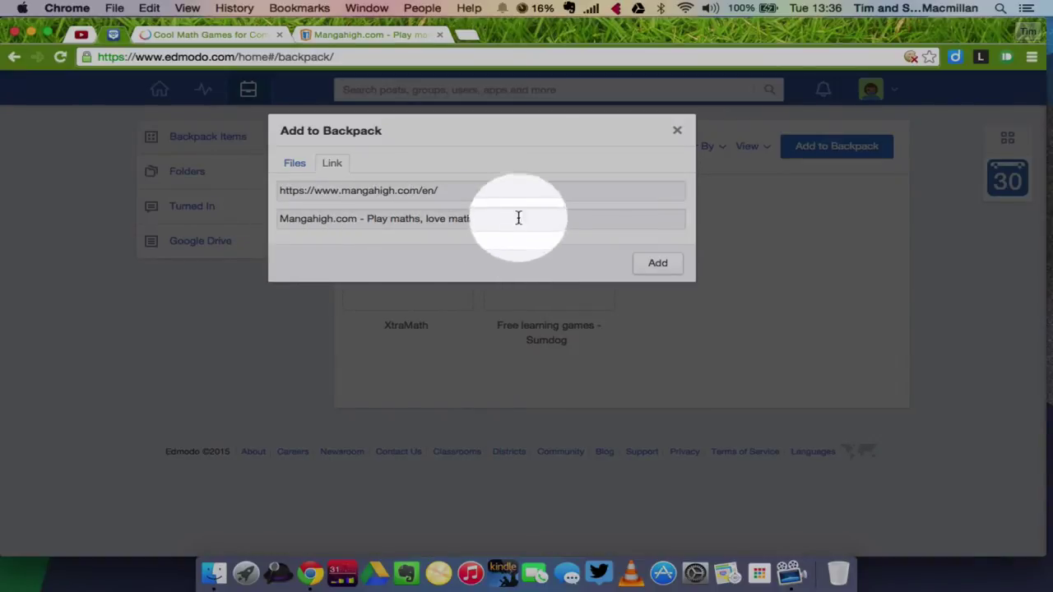
pyautogui.click(656, 264)
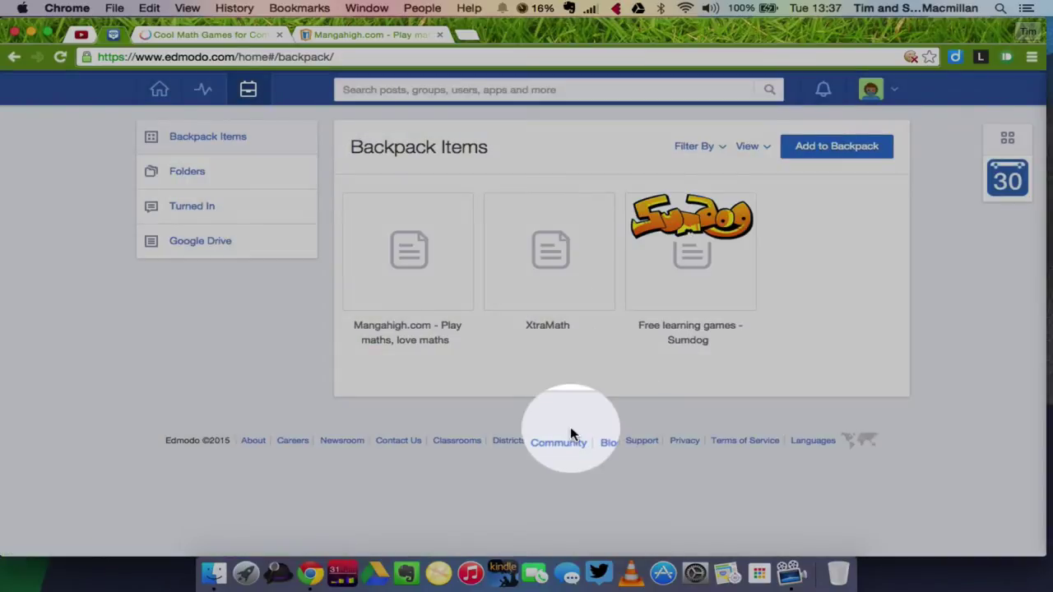
pyautogui.click(405, 253)
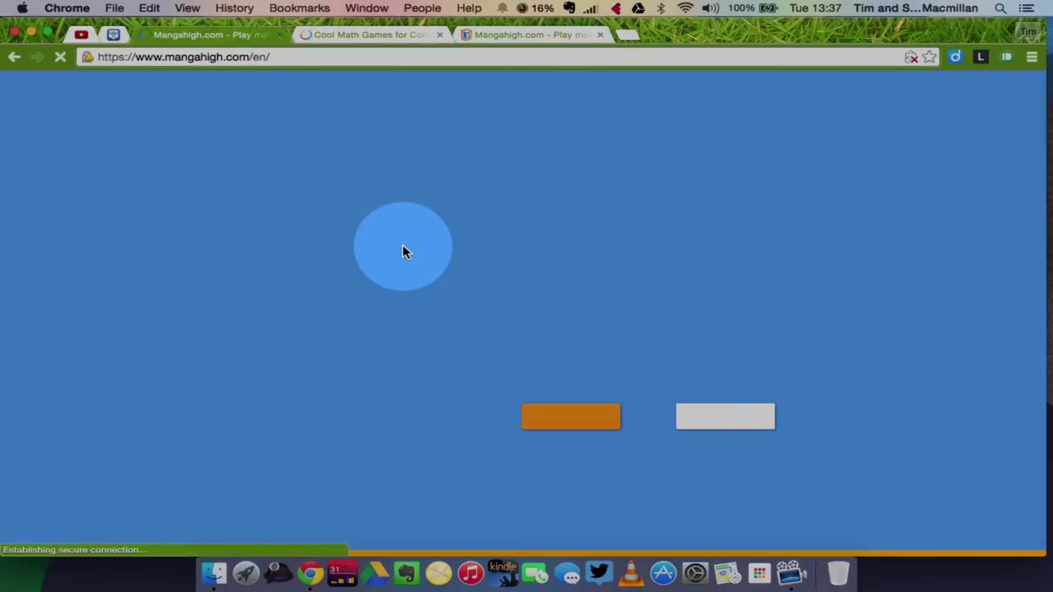
pyautogui.click(279, 35)
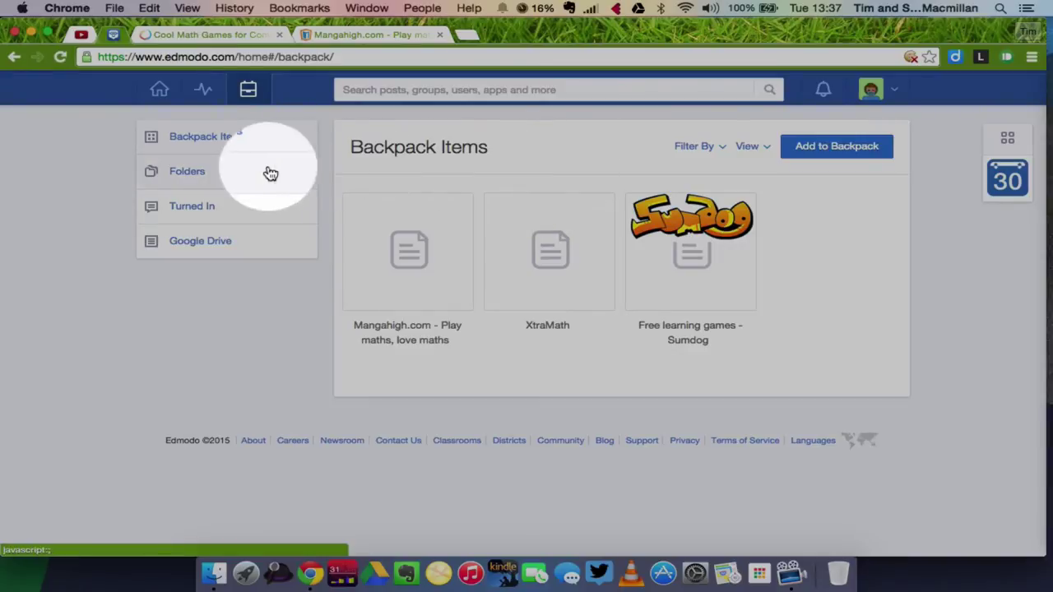
# Step: Create a new Backpack folder named "Math Links"
pyautogui.click(188, 175)
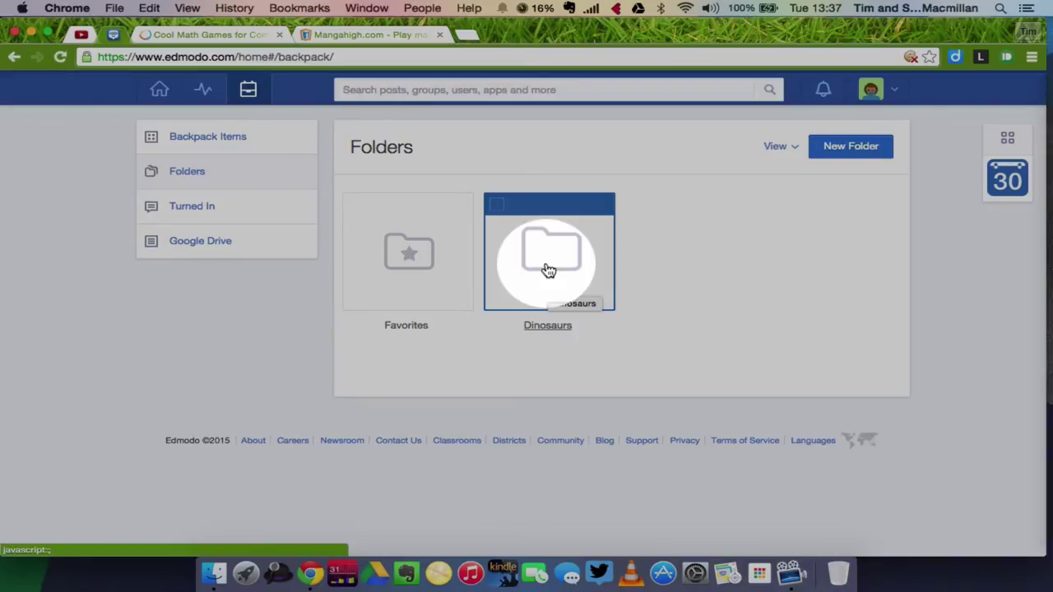
pyautogui.click(866, 157)
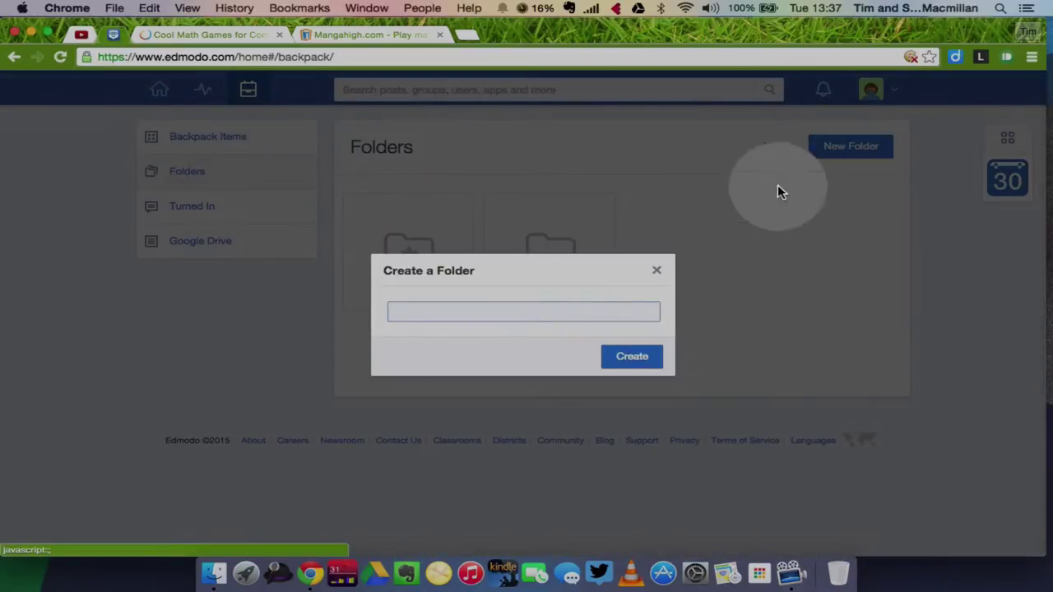
pyautogui.write('M')
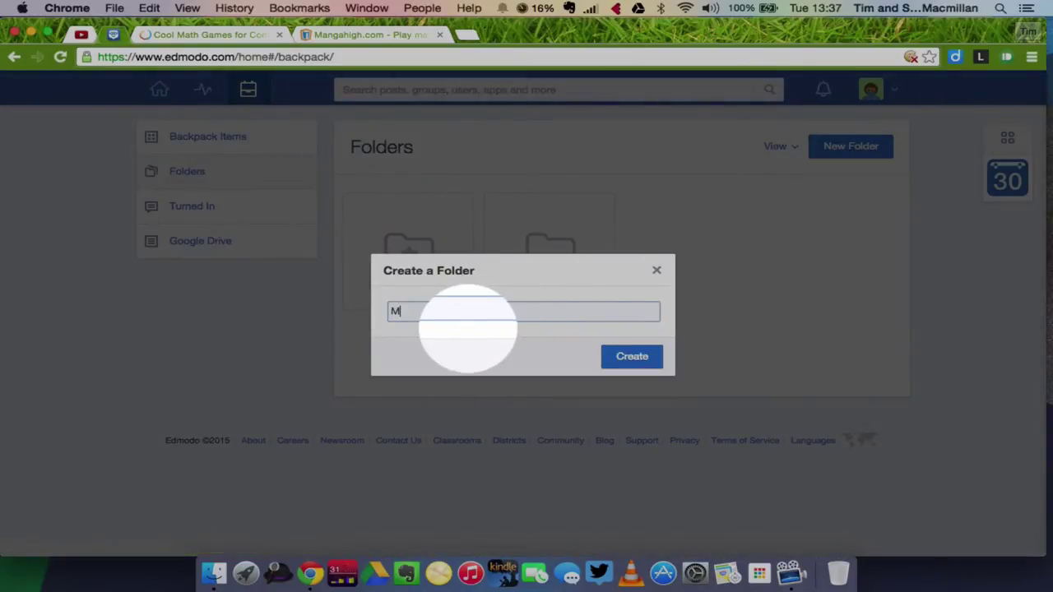
pyautogui.write('ath Links')
pyautogui.click(622, 364)
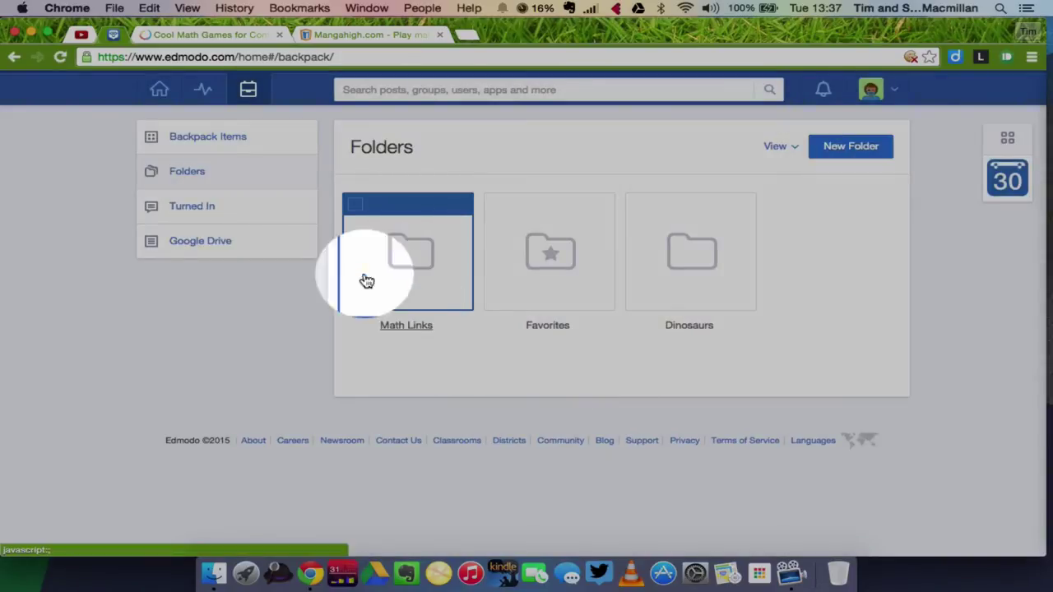
# Step: Add all Backpack items, Mangahigh, XtraMath and Sumdog, to the Math Links folder only
pyautogui.click(212, 145)
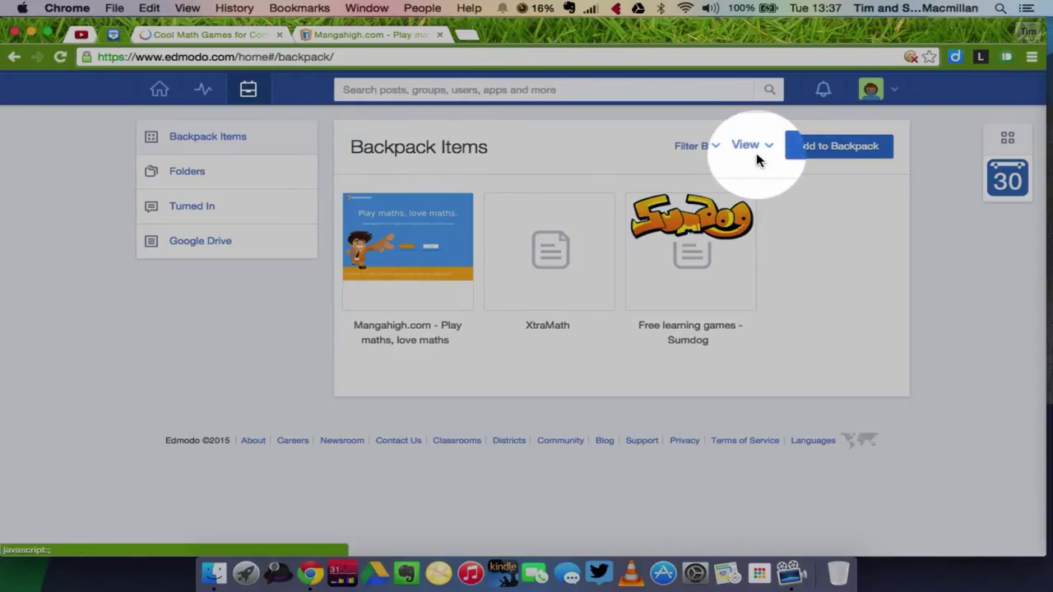
pyautogui.click(355, 206)
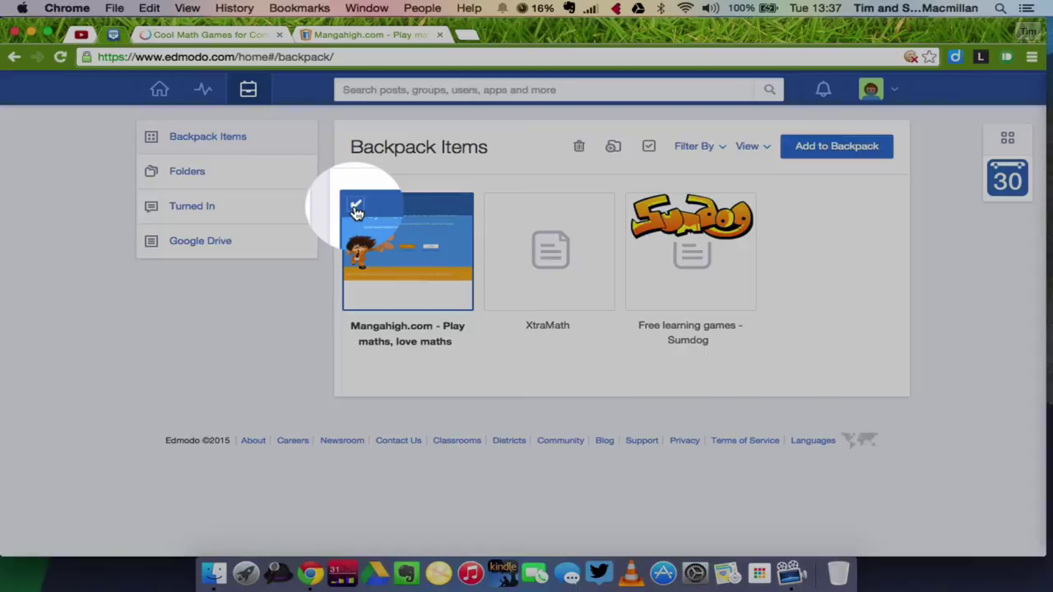
pyautogui.click(650, 149)
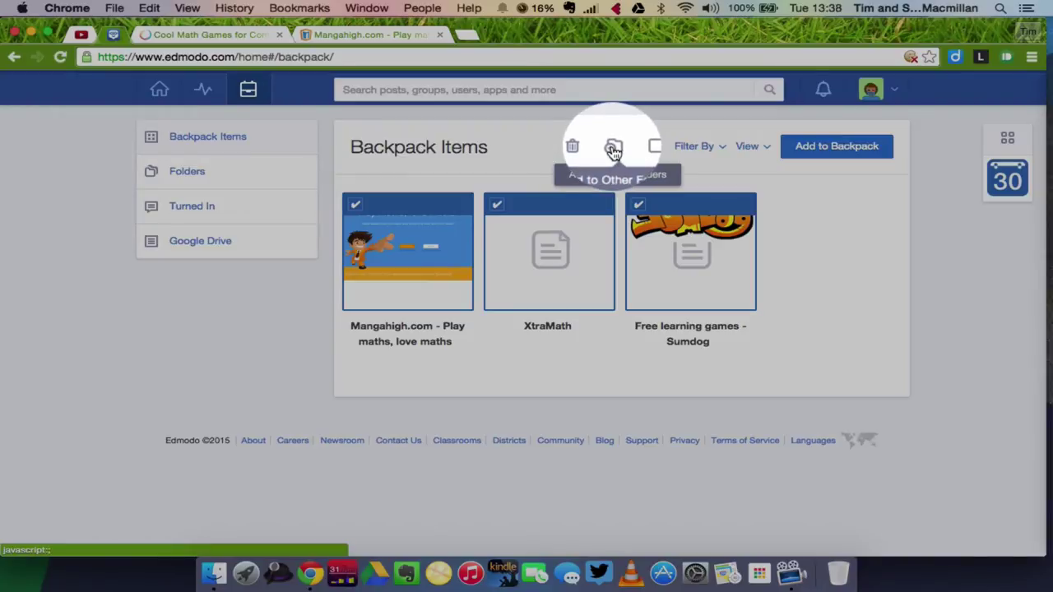
pyautogui.click(614, 149)
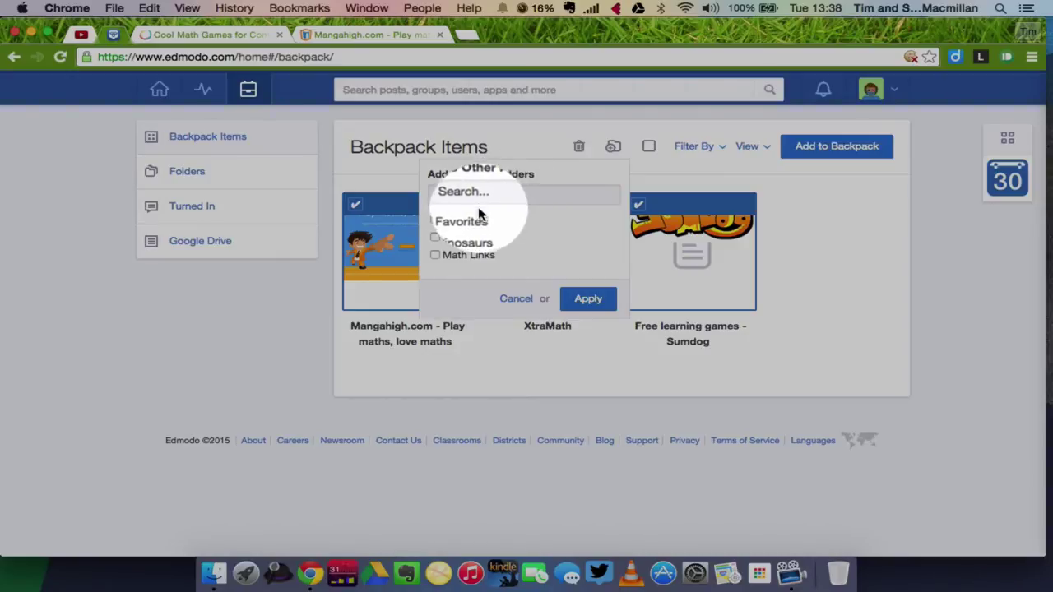
pyautogui.click(432, 252)
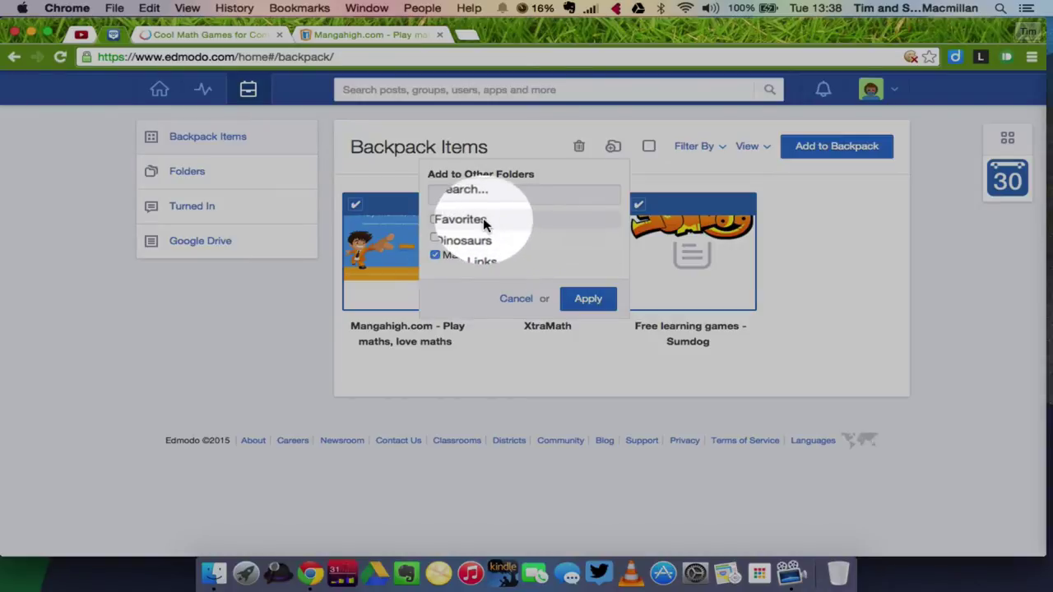
pyautogui.click(434, 219)
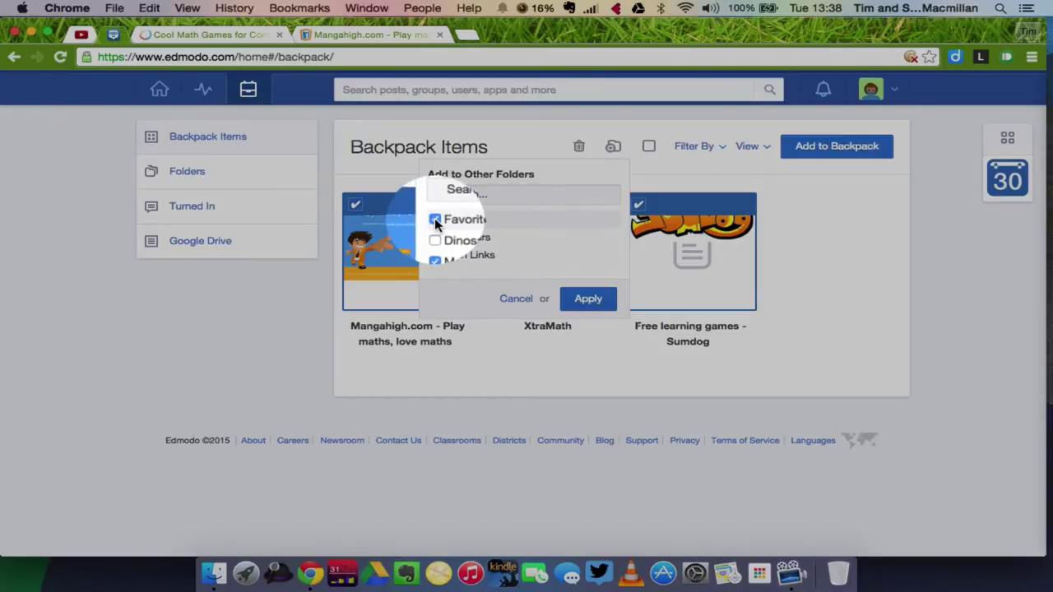
pyautogui.click(435, 219)
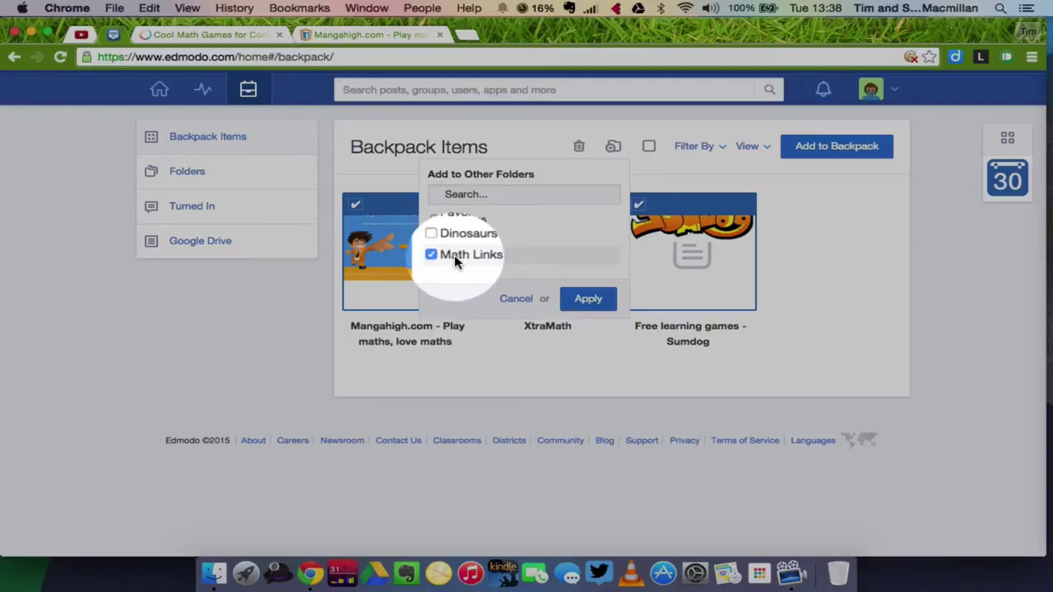
pyautogui.click(588, 301)
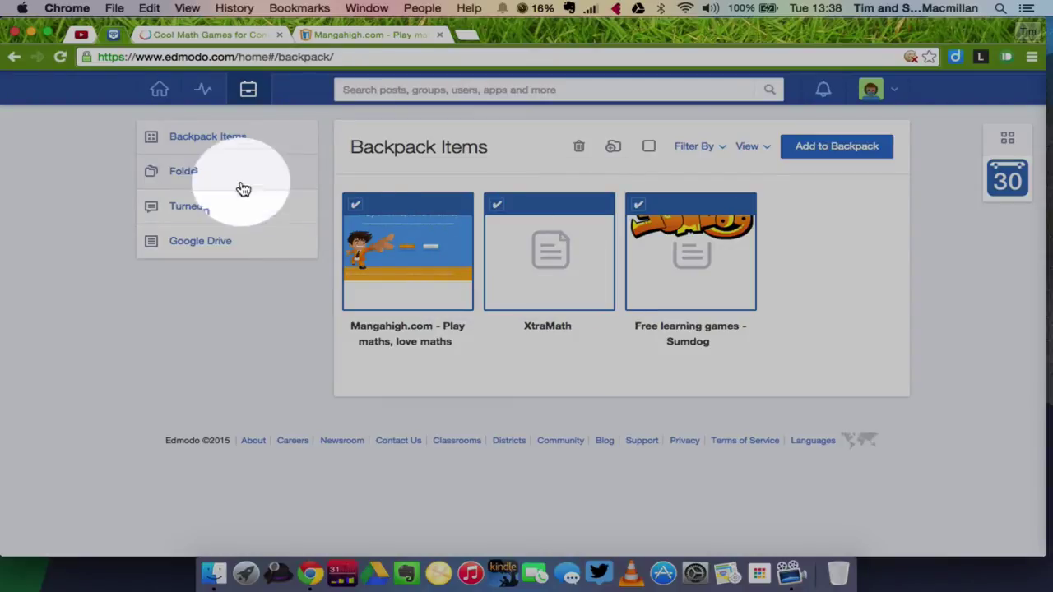
# Step: Open the Math Links folder, look at its folder options and display its contents as a list
pyautogui.click(206, 173)
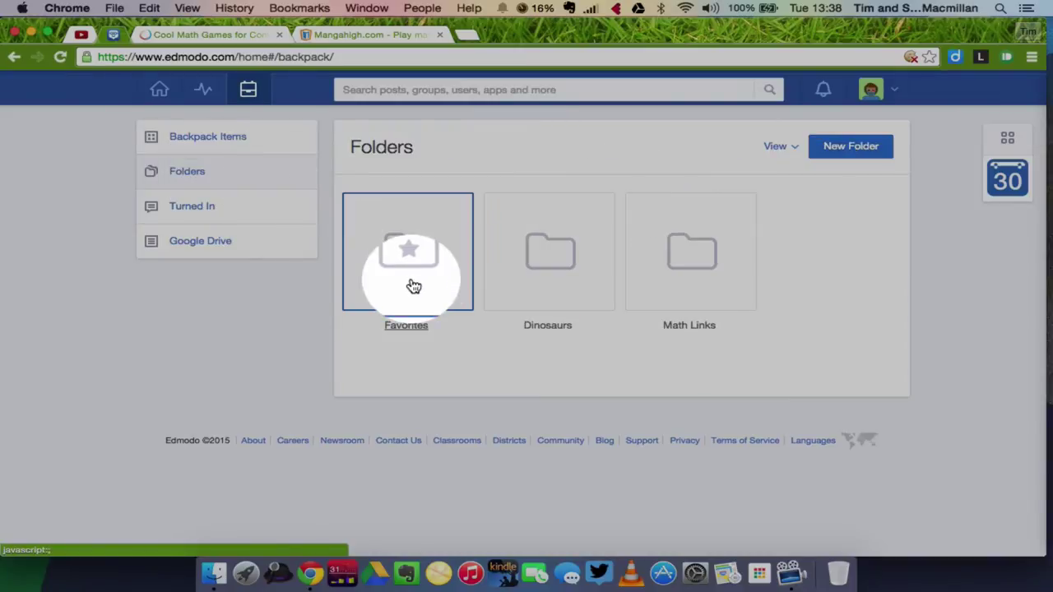
pyautogui.click(706, 259)
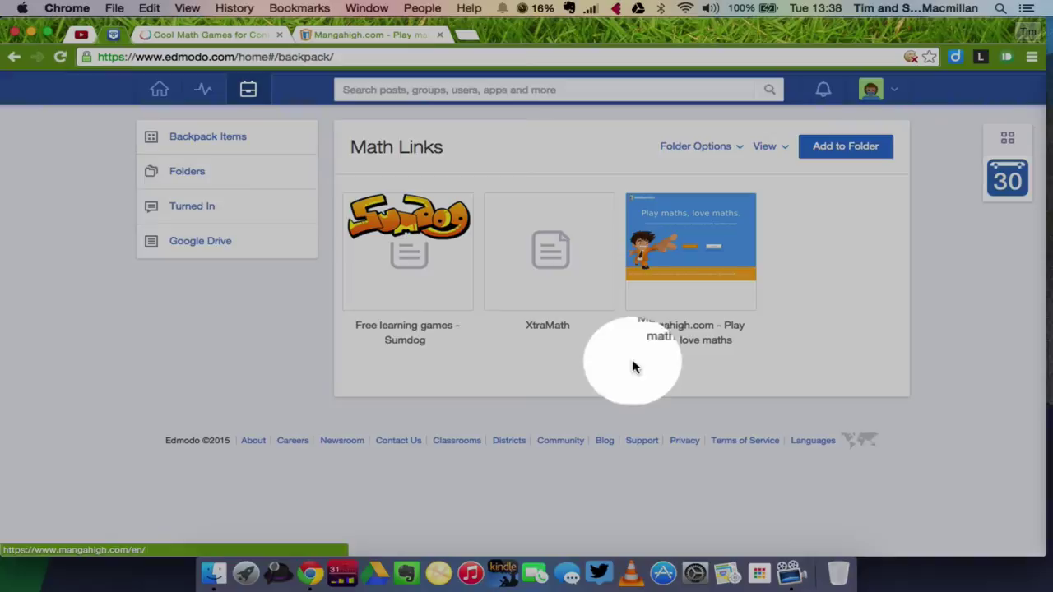
pyautogui.click(732, 148)
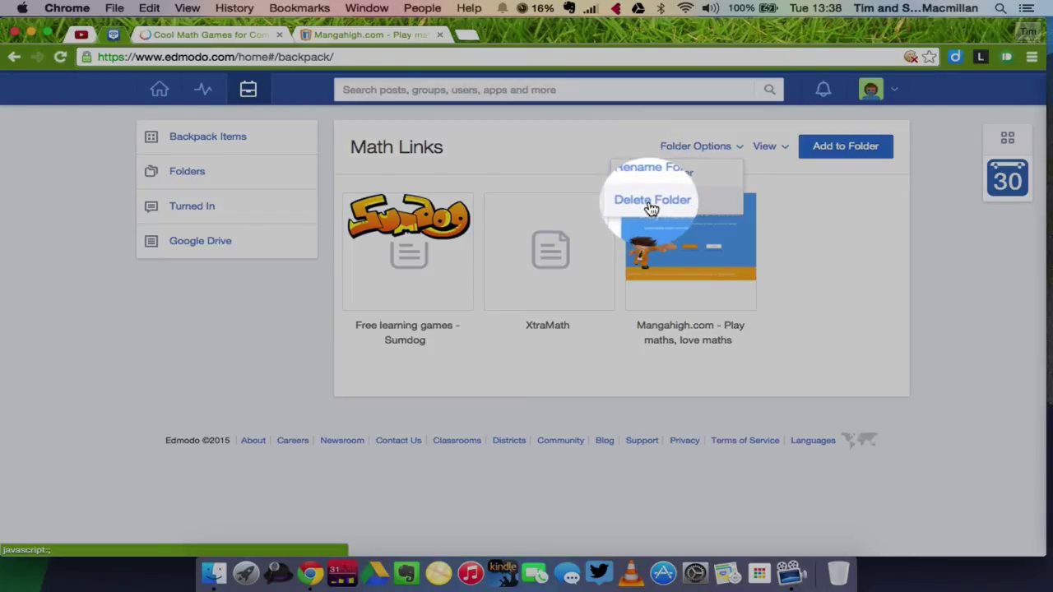
pyautogui.click(765, 148)
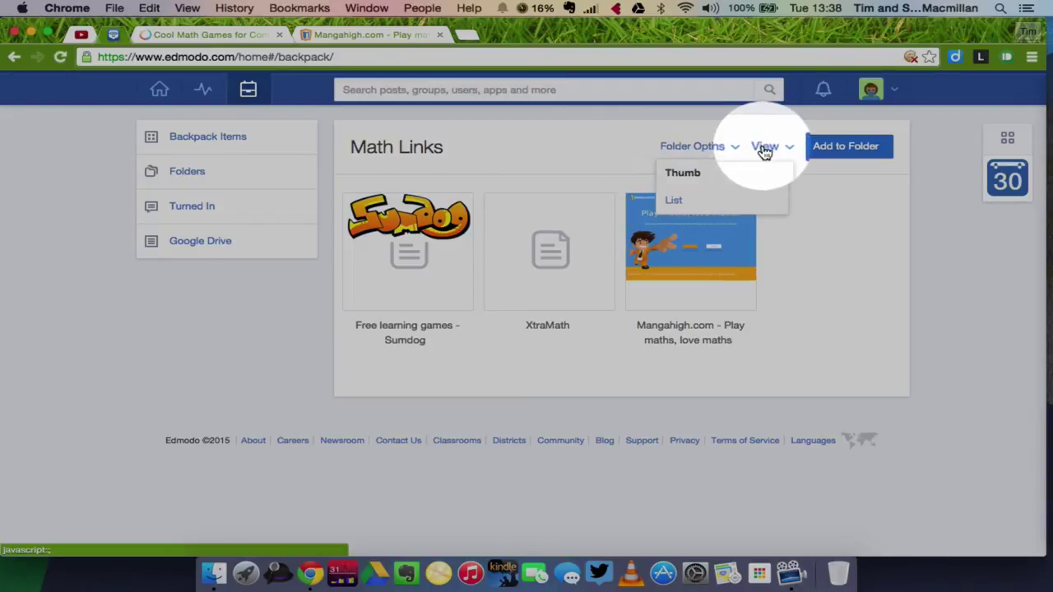
pyautogui.click(691, 202)
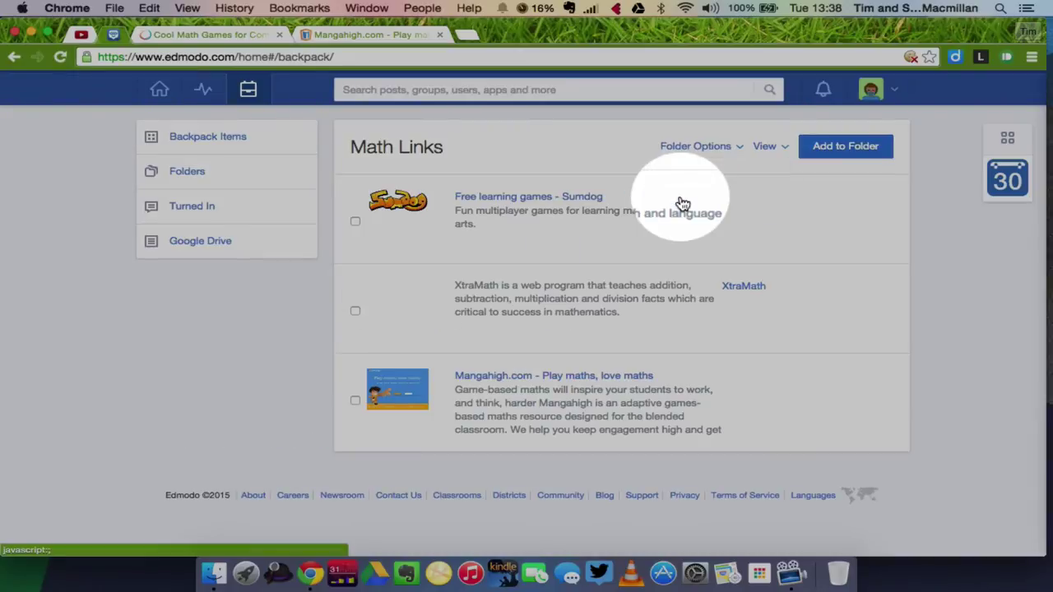
# Step: Return to the Backpack's folder list and select the Favorites, Dinosaurs and Math Links folders
pyautogui.click(210, 169)
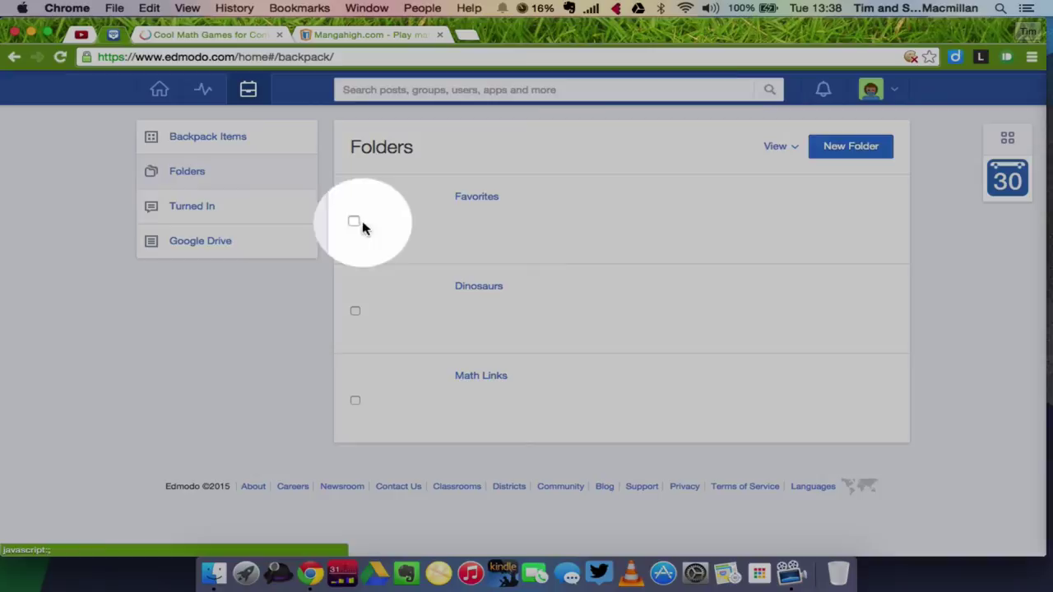
pyautogui.click(354, 221)
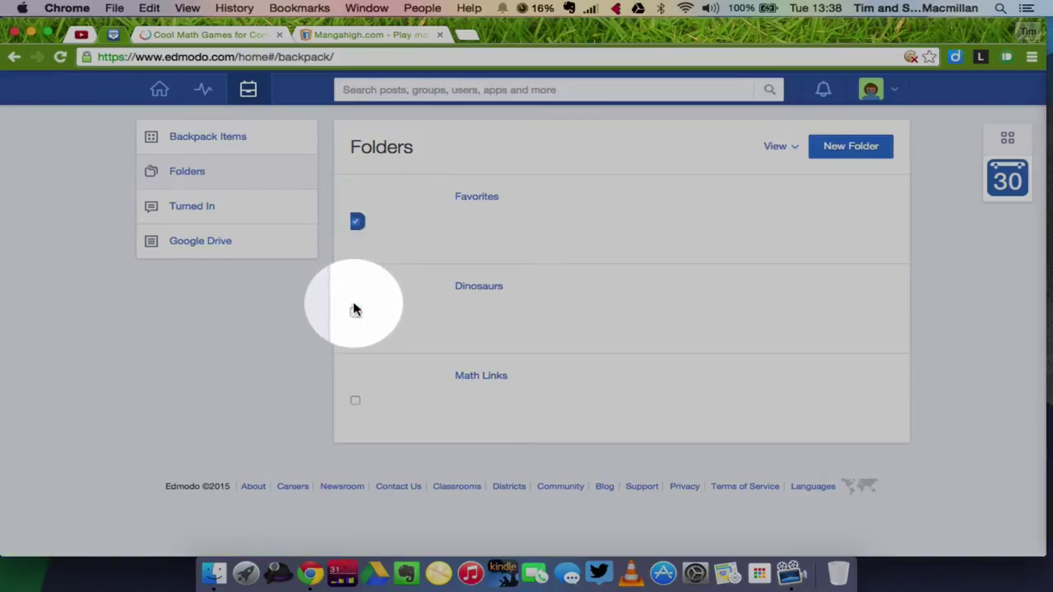
pyautogui.click(355, 311)
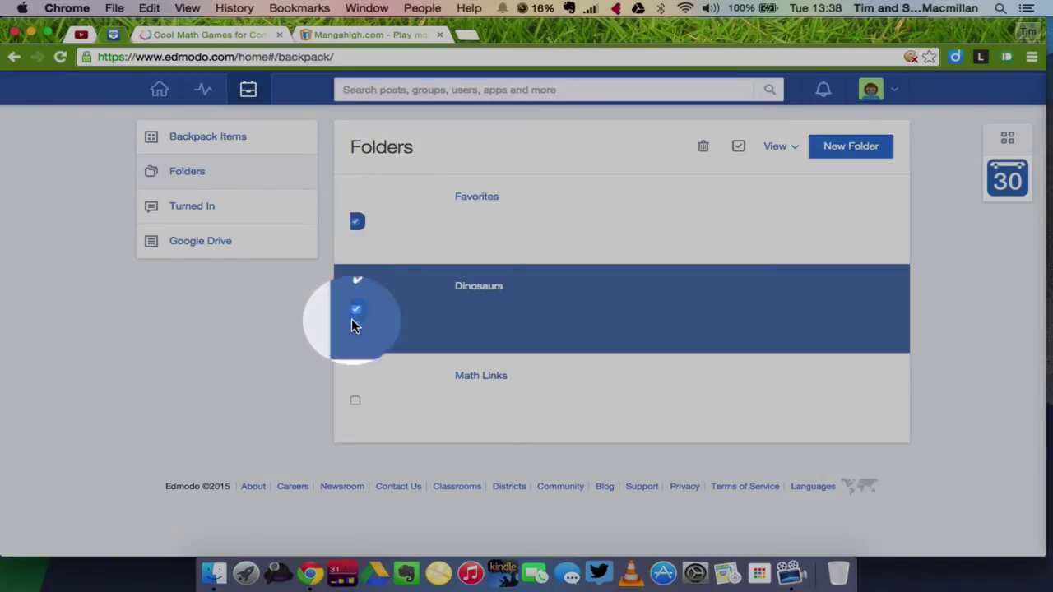
pyautogui.click(354, 401)
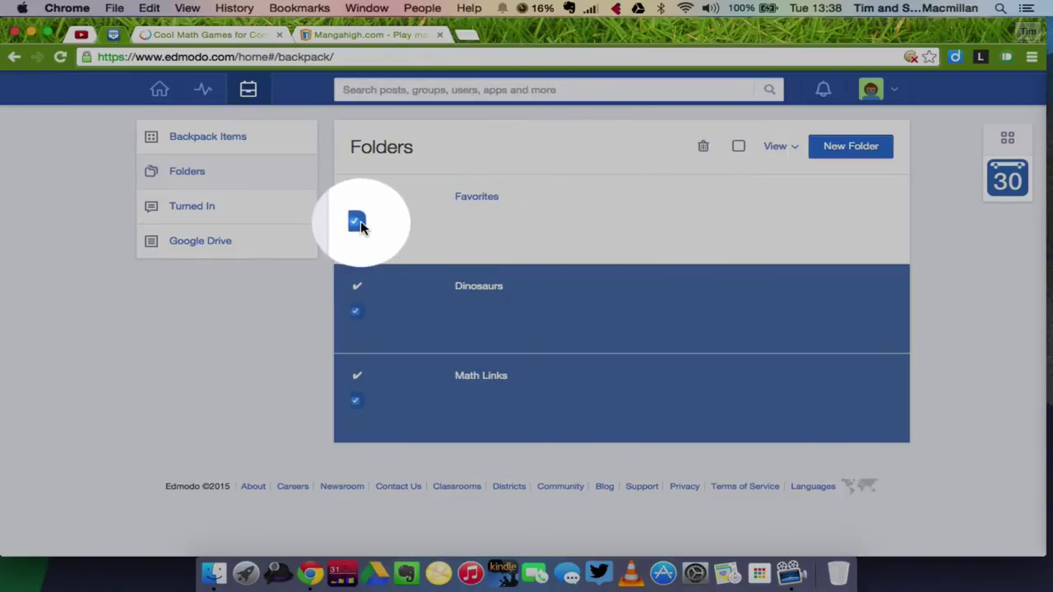
# Step: Look at the Backpack's Turned In section and its Google Drive section
pyautogui.click(201, 207)
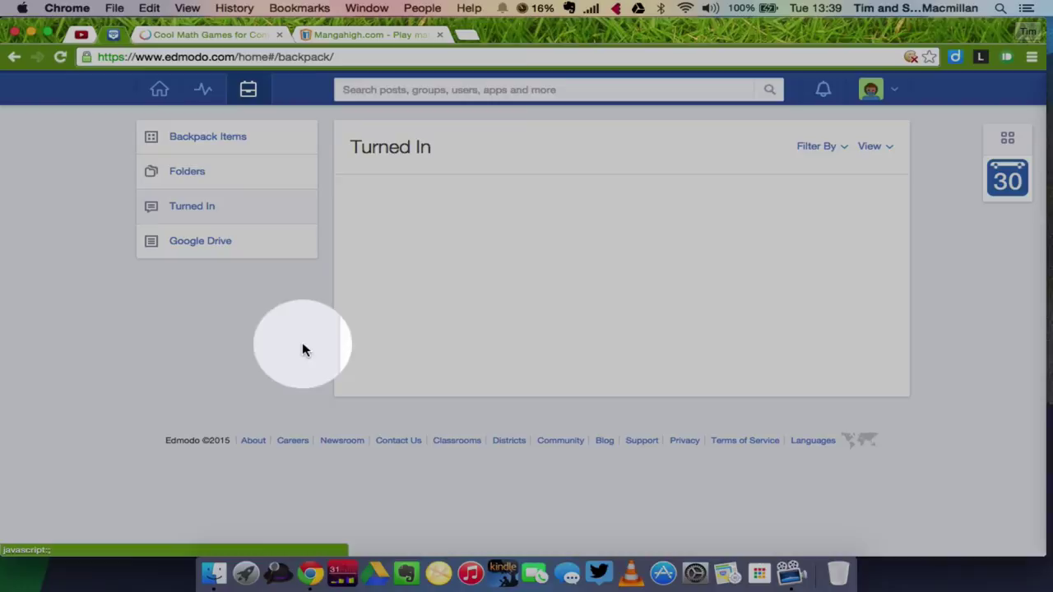
pyautogui.click(185, 251)
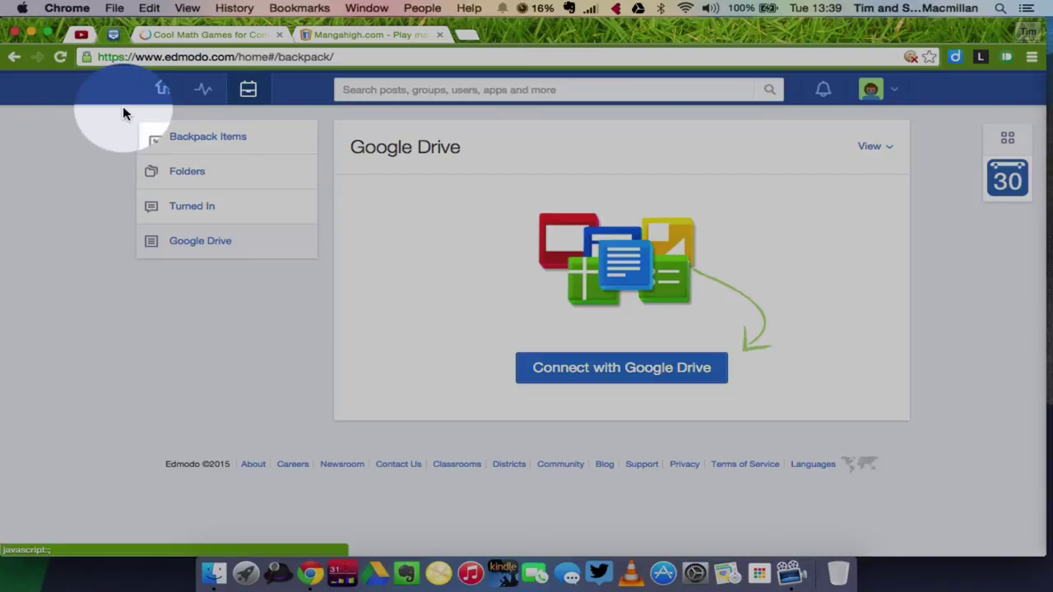
# Step: Add the Prodigy Math Game link from the latest post on the home page to the Backpack
pyautogui.click(161, 92)
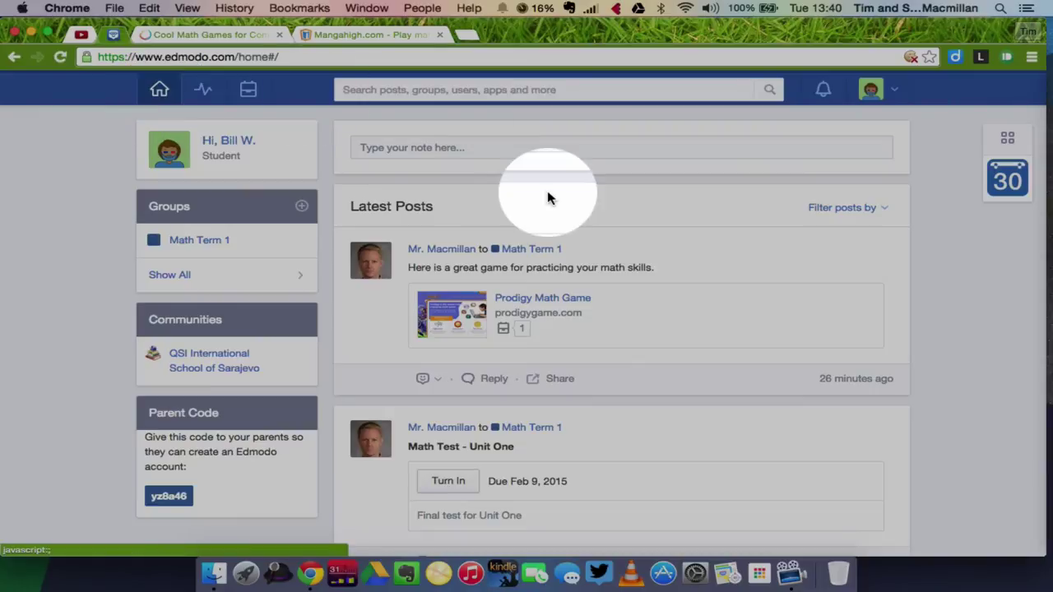
pyautogui.scroll(-1, 696, 266)
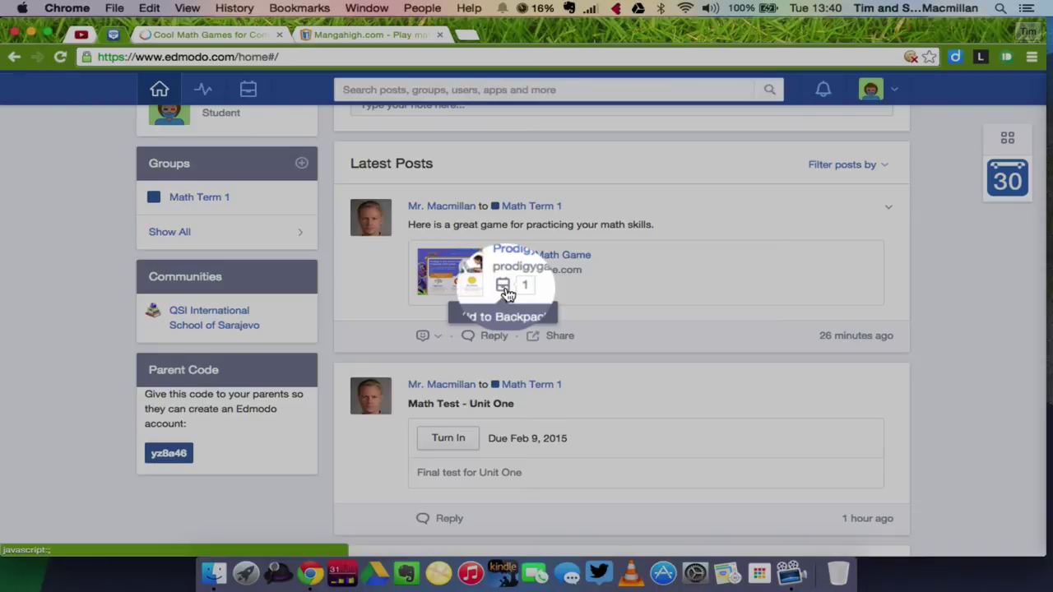
pyautogui.click(504, 288)
# Step: Add the Prodigy Math Game item in the Backpack to the Math Links folder, and open that folder to check its contents
pyautogui.click(249, 90)
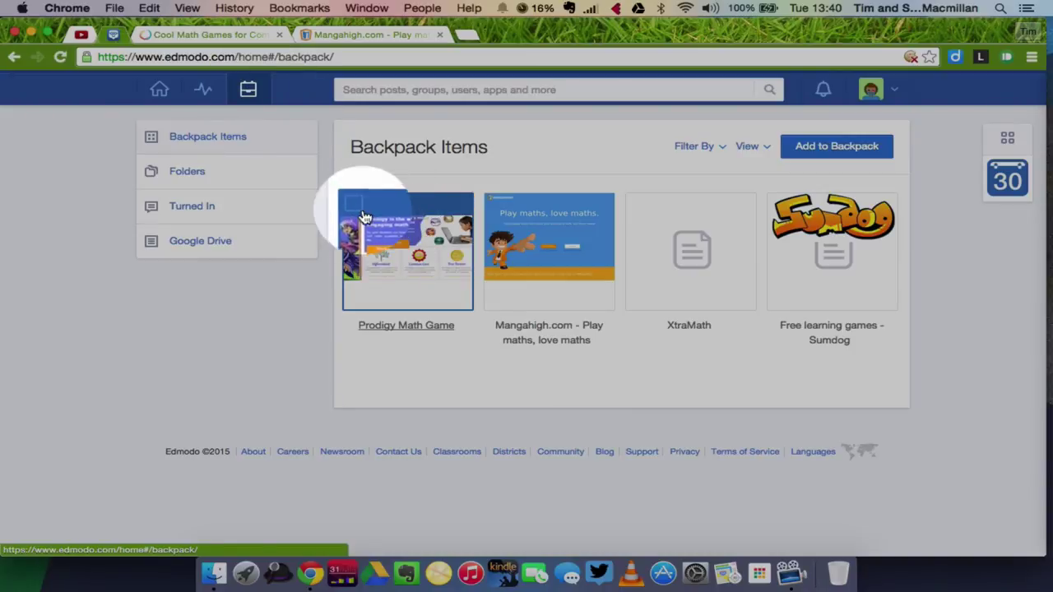
pyautogui.click(355, 207)
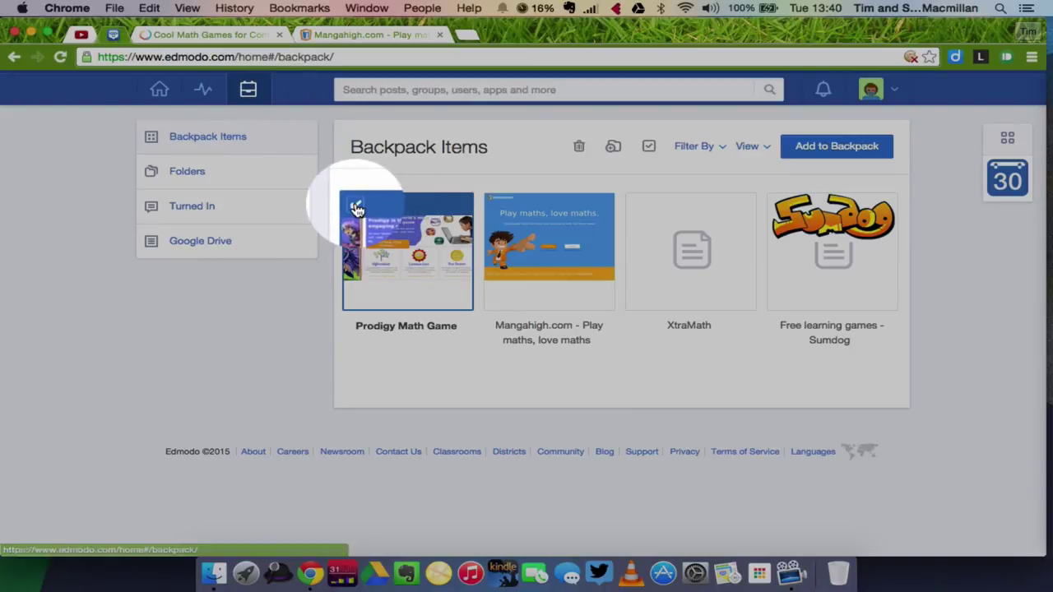
pyautogui.click(613, 148)
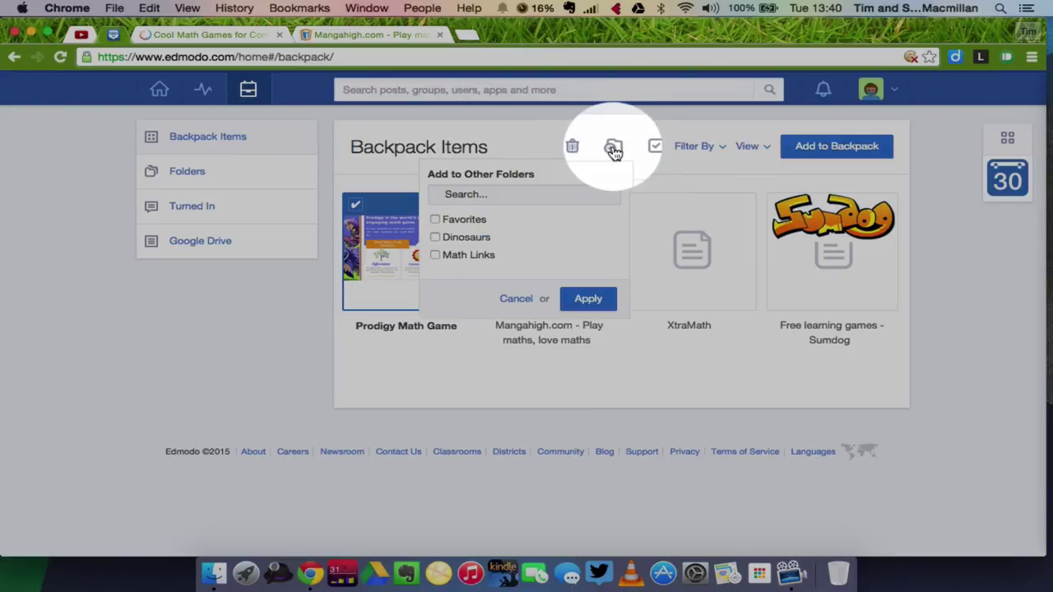
pyautogui.click(434, 255)
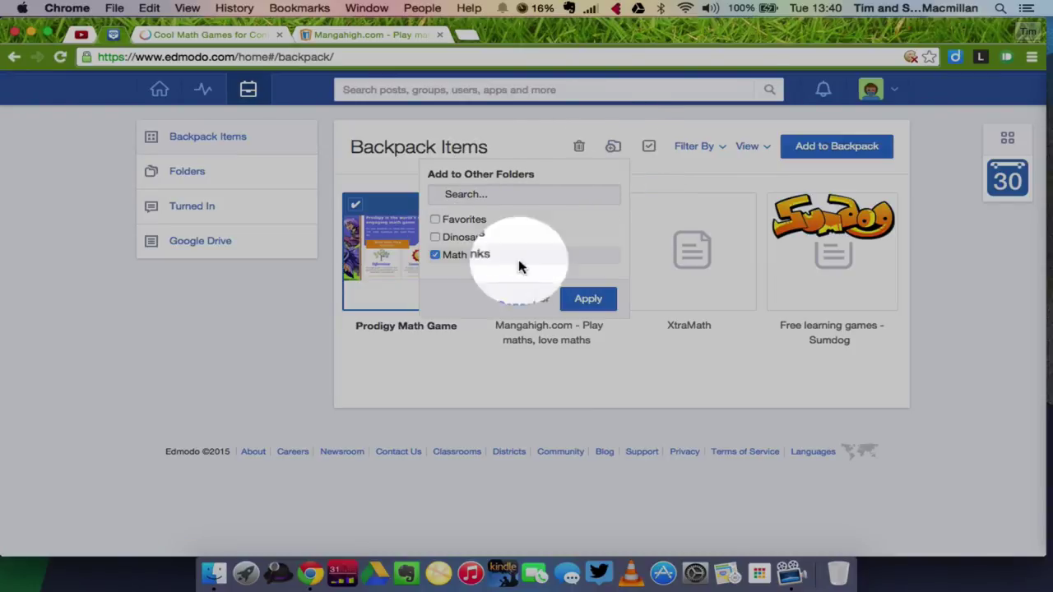
pyautogui.click(588, 299)
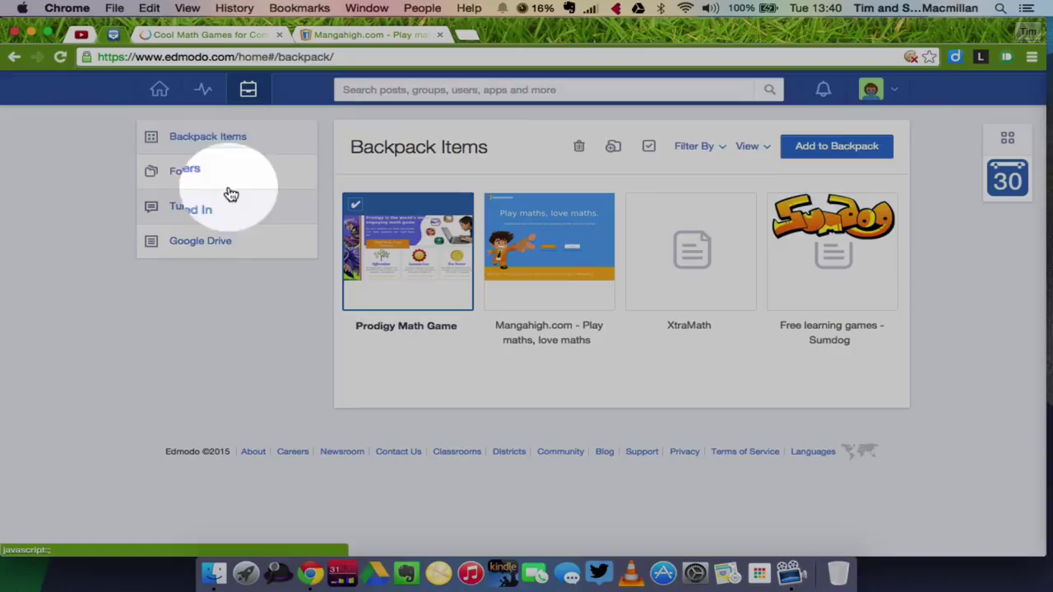
pyautogui.click(181, 171)
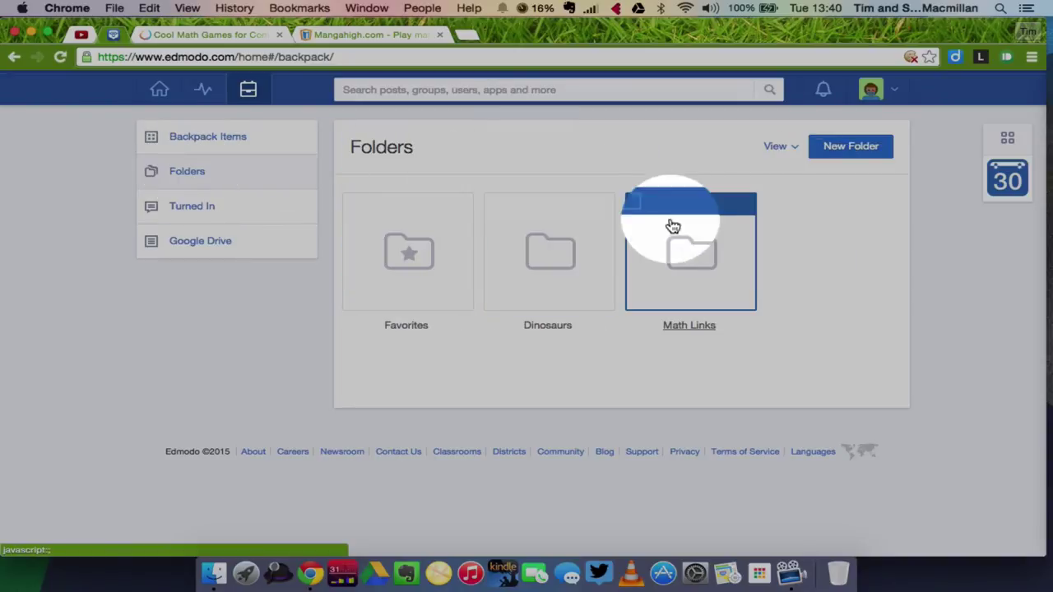
pyautogui.click(696, 264)
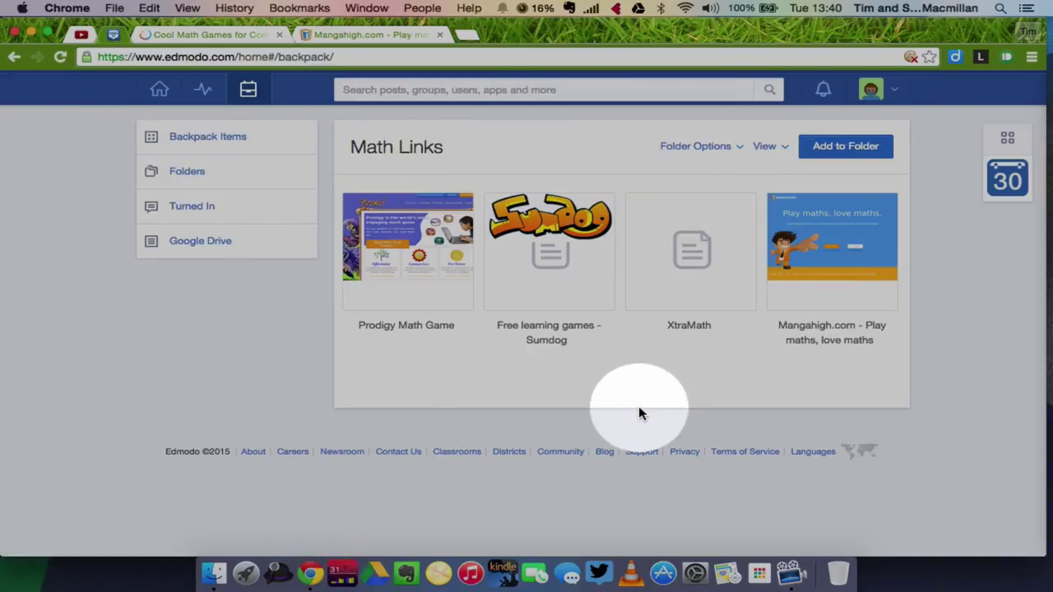